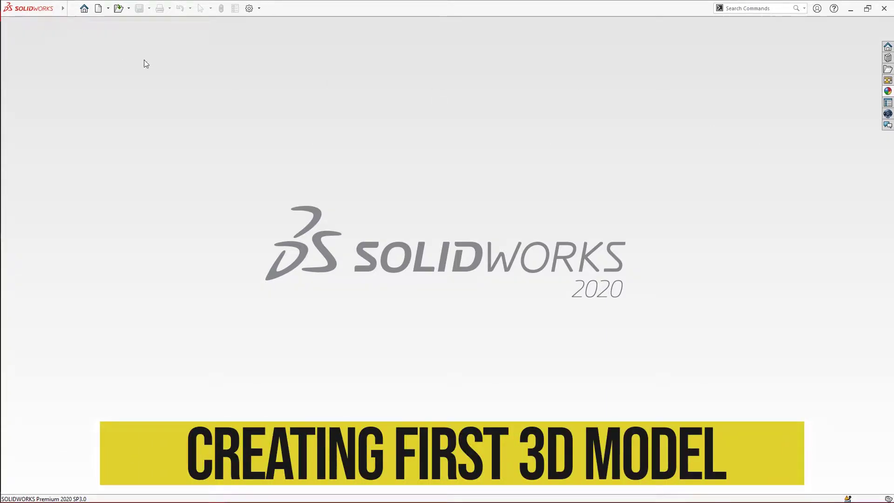
Dismiss the Tools menu and start a new document from the quick-access toolbar.
mouse_move(59, 6)
click(108, 9)
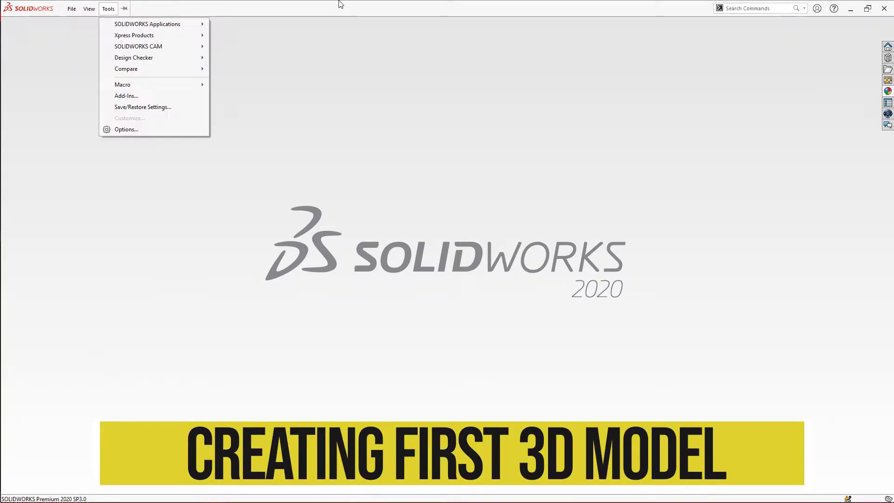
click(328, 156)
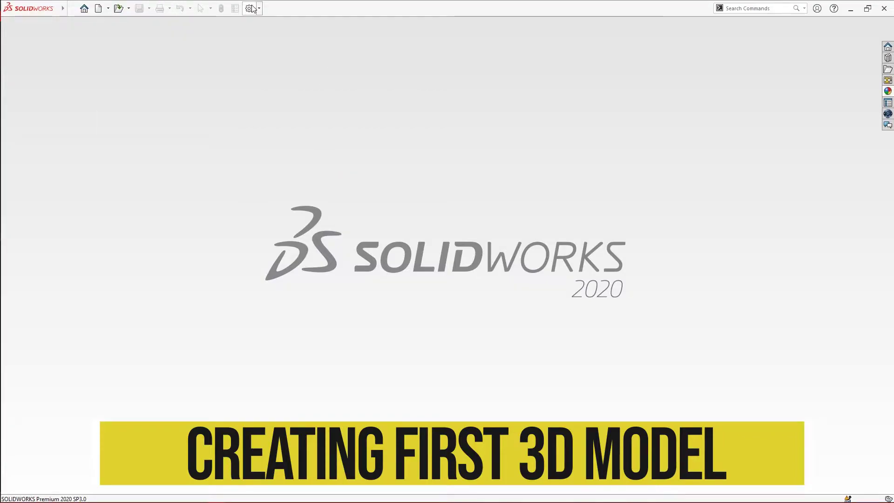
click(98, 8)
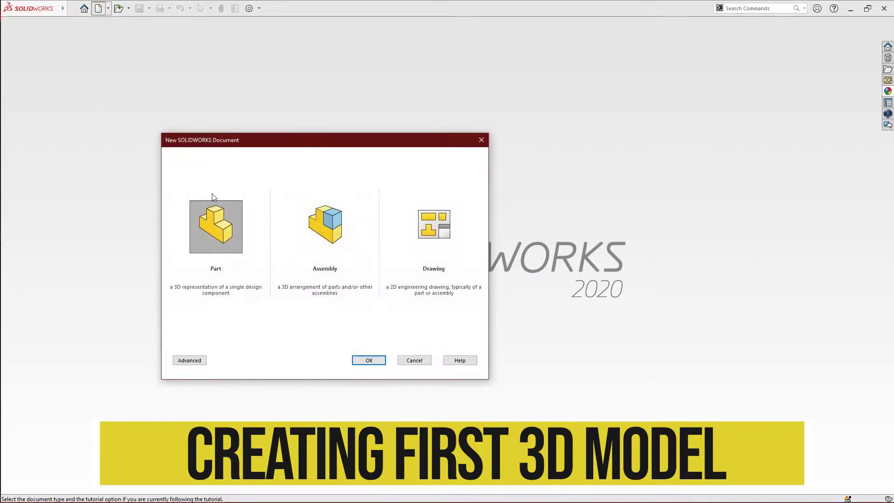
Choose Part as the document type and confirm to create Part2.
click(208, 216)
click(370, 360)
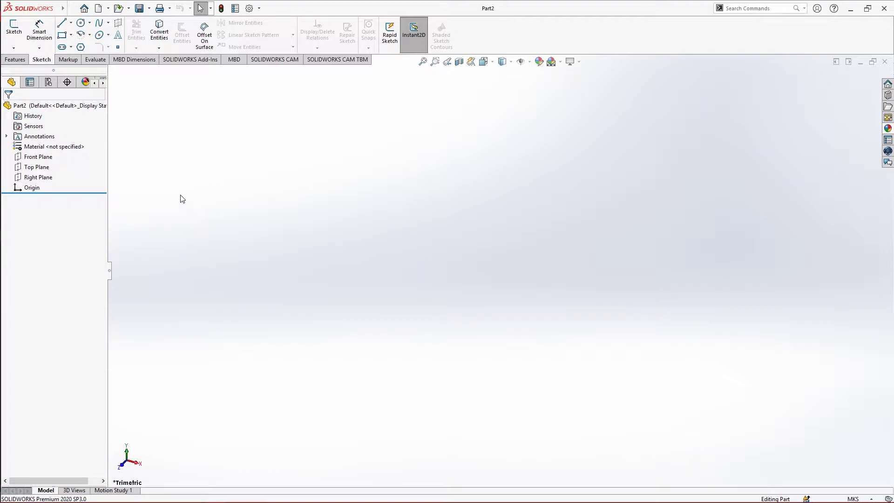
Preview the Front, Top and Right Planes, then select Front Plane again.
click(40, 160)
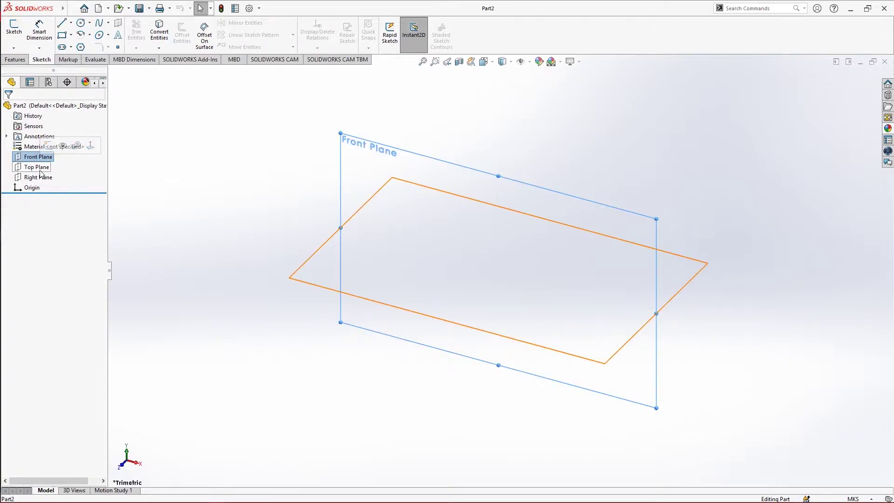
click(37, 166)
click(45, 180)
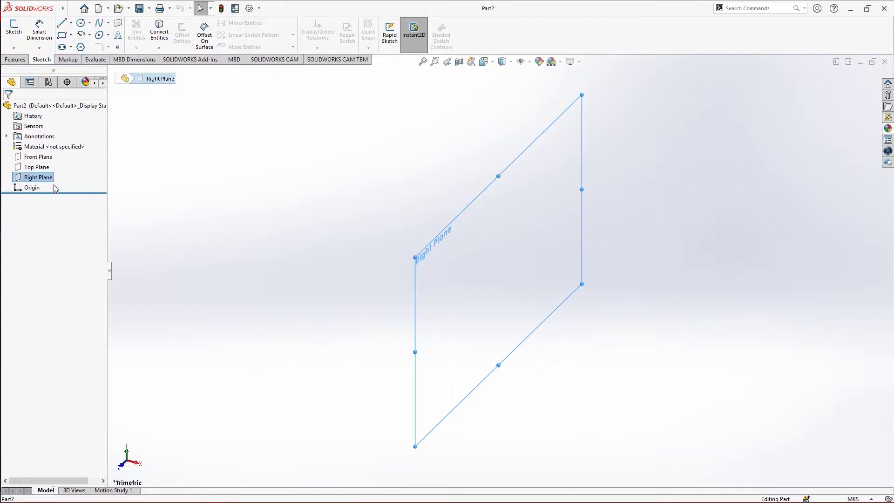
click(30, 158)
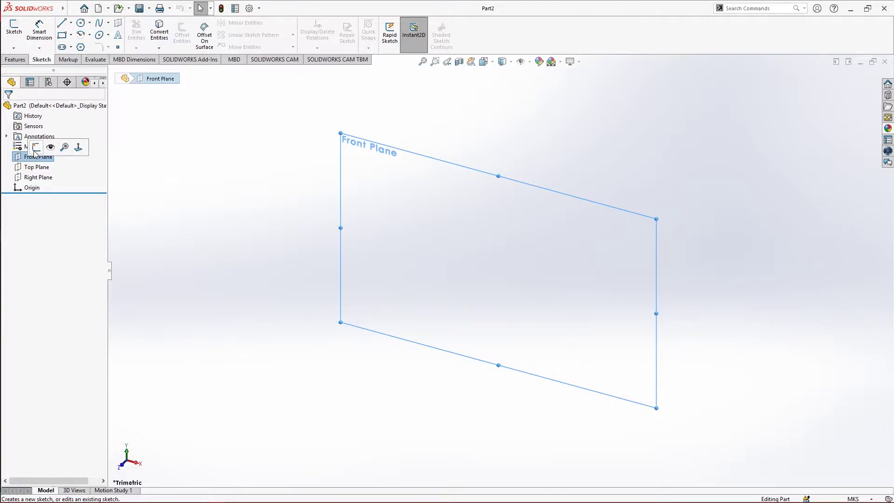
Start Sketch1 on the Front Plane and pick the Corner Rectangle tool.
click(14, 32)
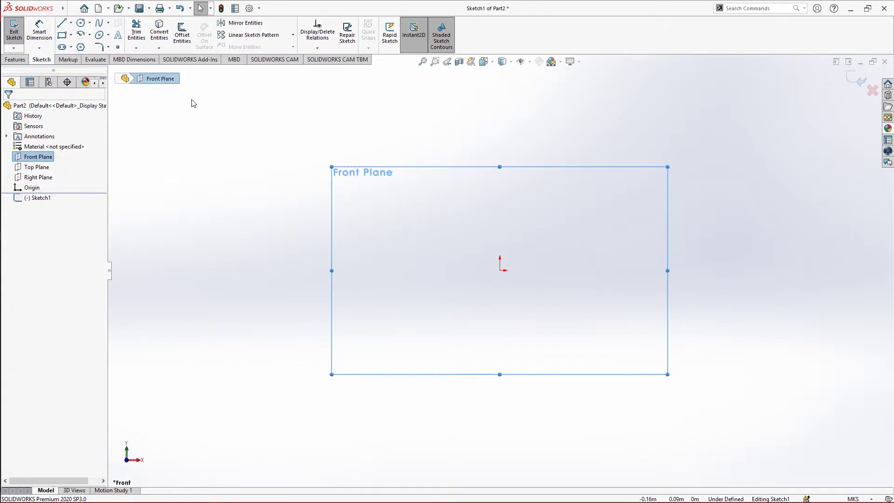
click(452, 139)
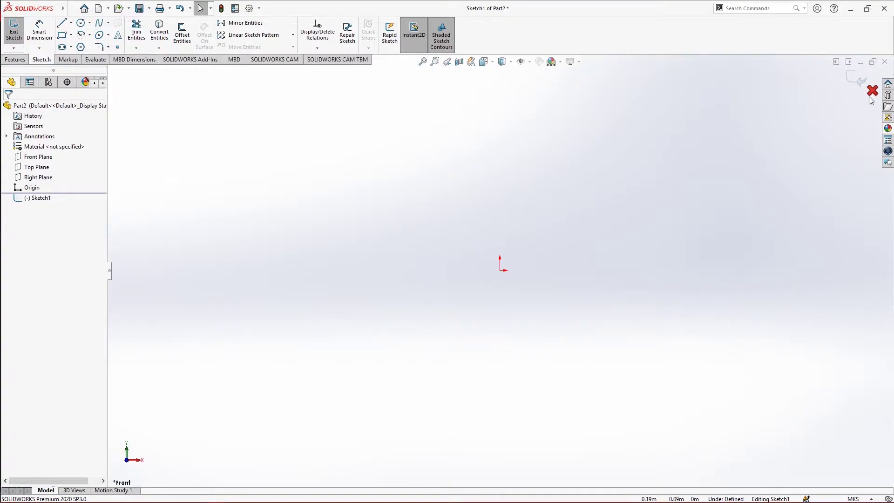
click(63, 36)
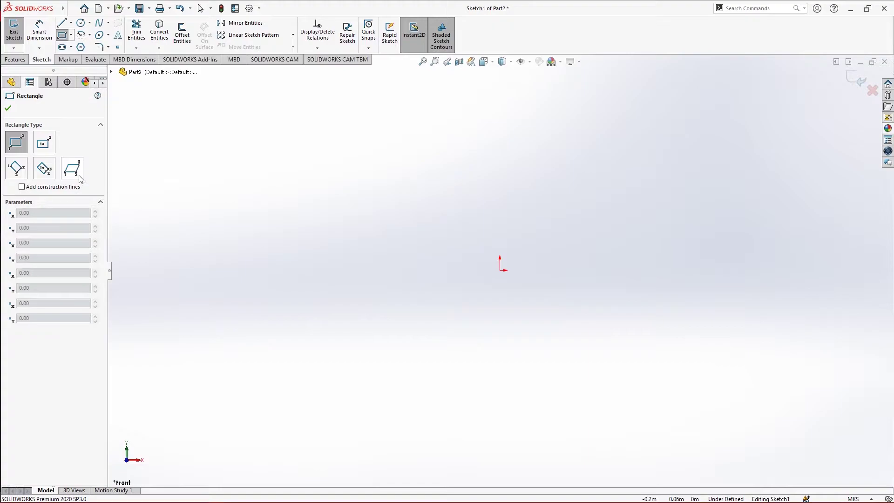
Draw a corner rectangle from the origin to an opposite corner and fit it to the view.
click(500, 270)
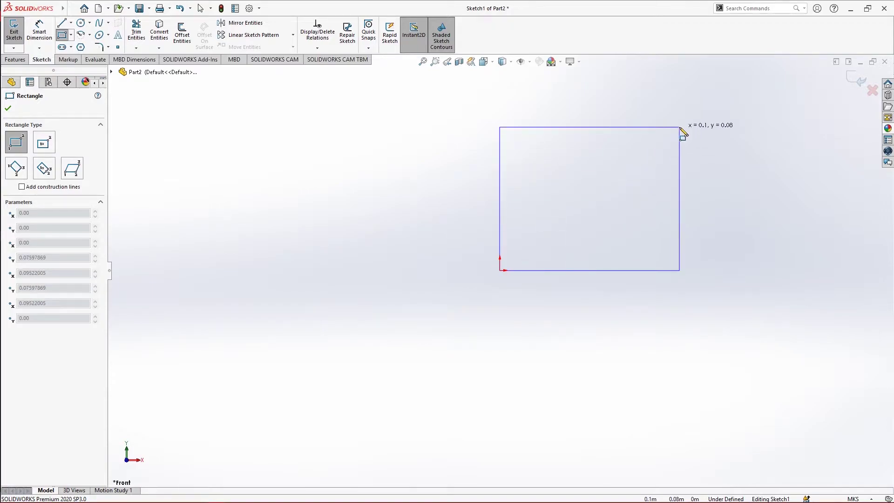
click(680, 128)
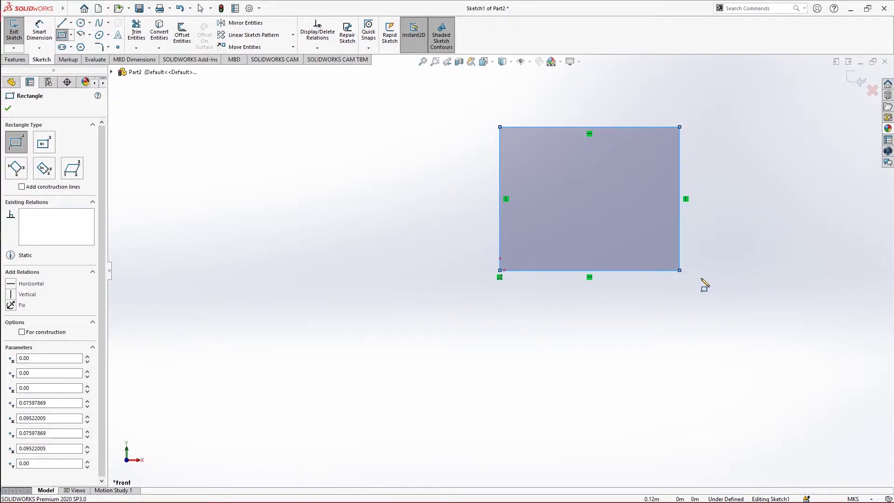
key(f)
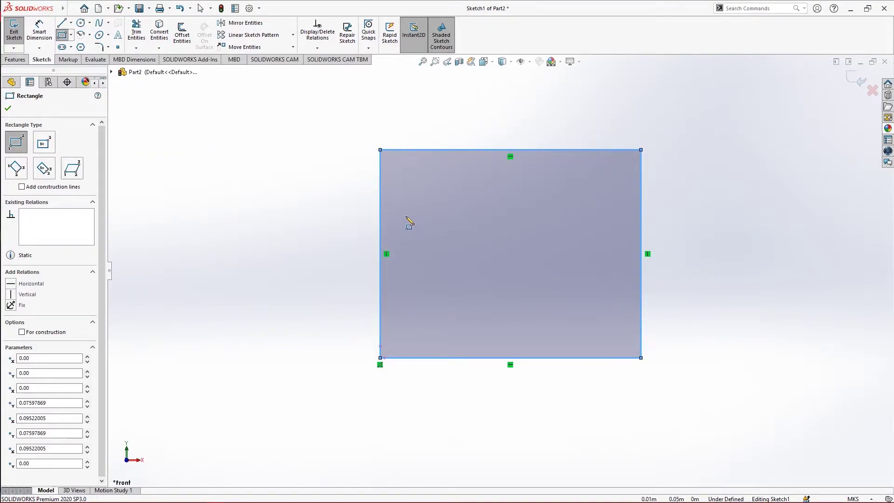
Close the Rectangle PropertyManager, select all four rectangle lines, then deselect them.
right_click(239, 147)
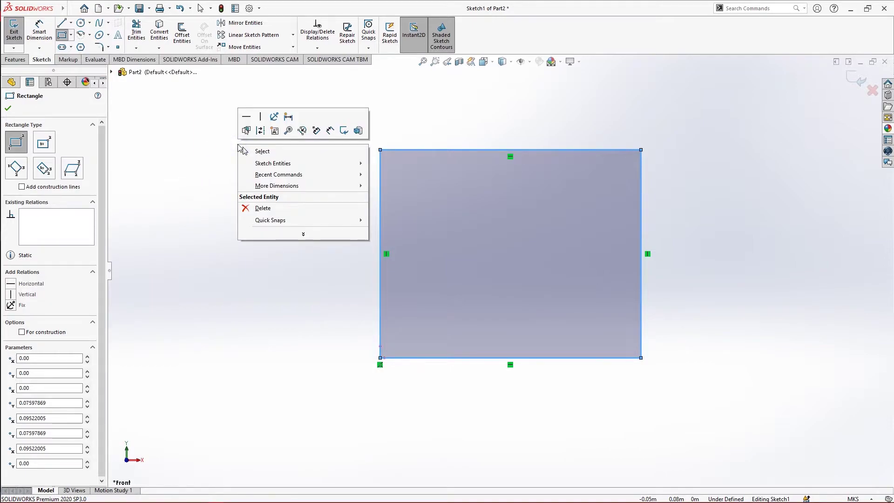
click(9, 110)
click(9, 110)
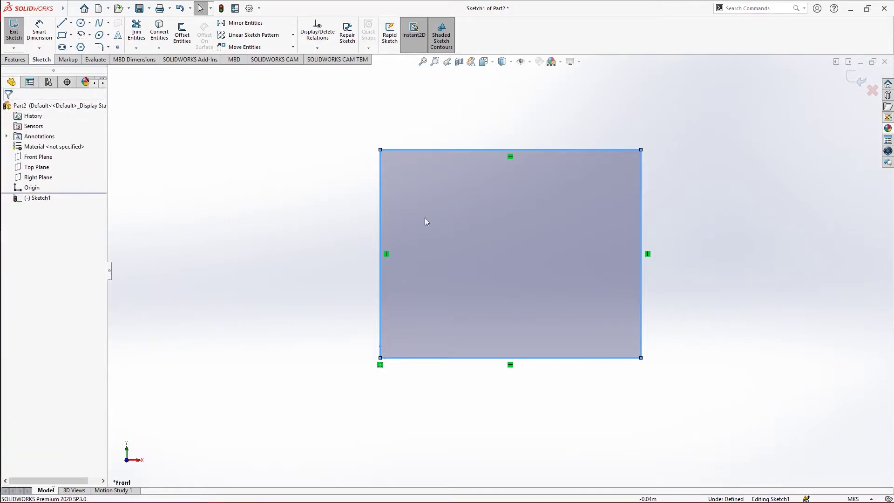
click(660, 214)
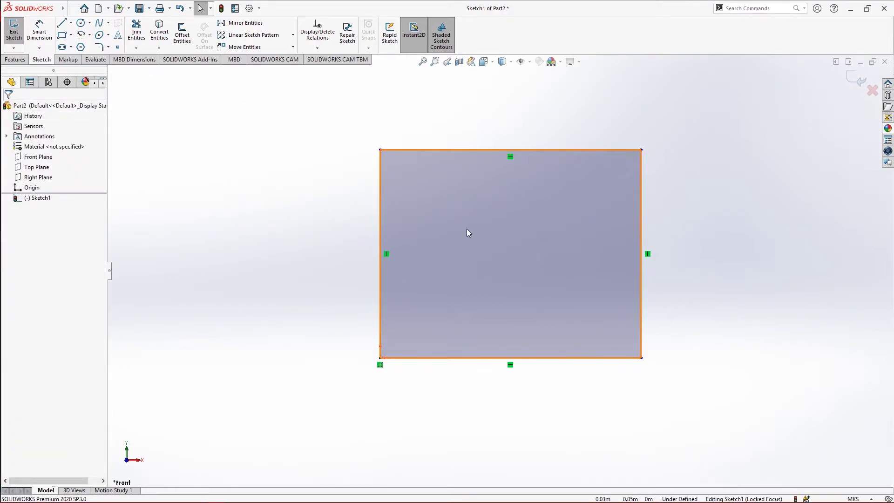
key(ctrl+a)
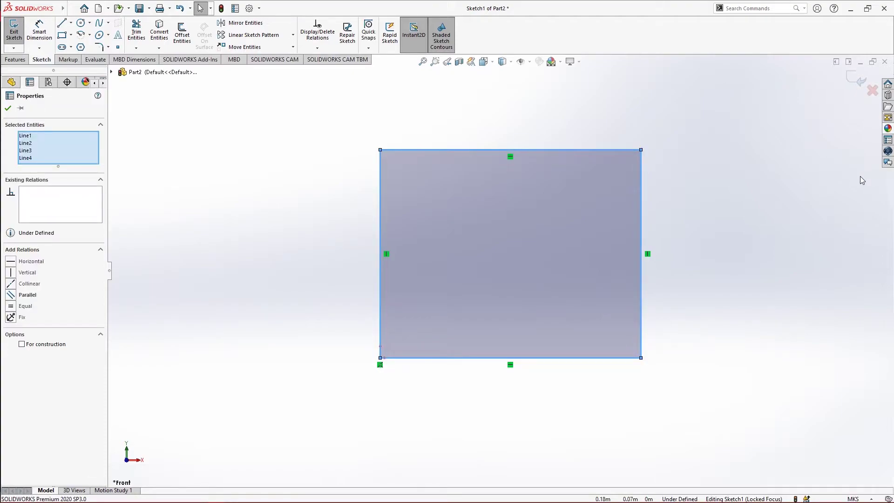
click(7, 110)
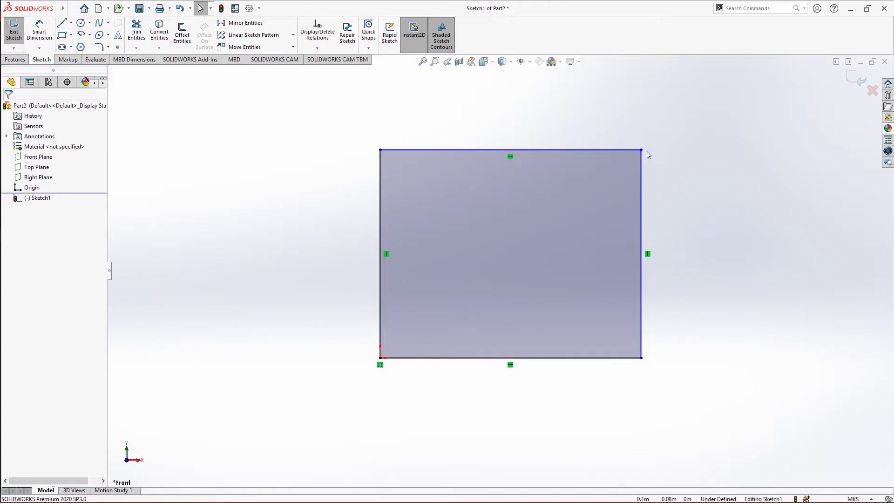
Enlarge the rectangle to about 0.097 × 0.083 m and start dimensioning its right edge.
drag(641, 151, 647, 131)
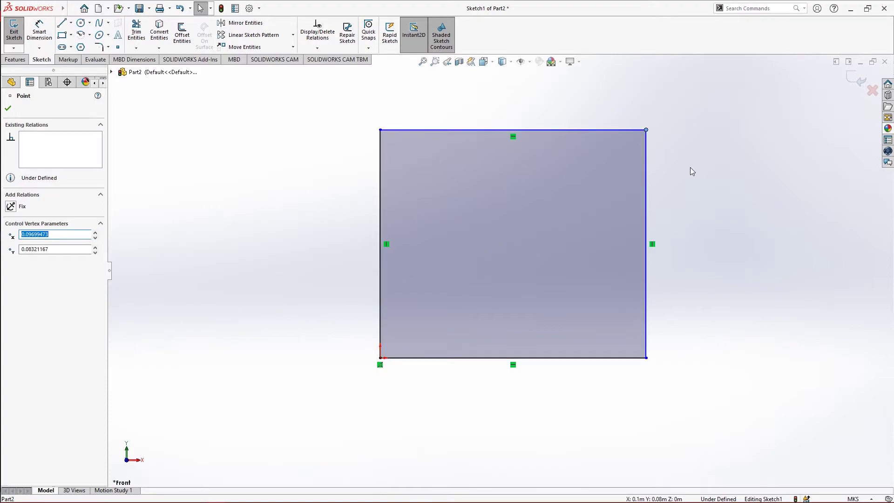
click(45, 36)
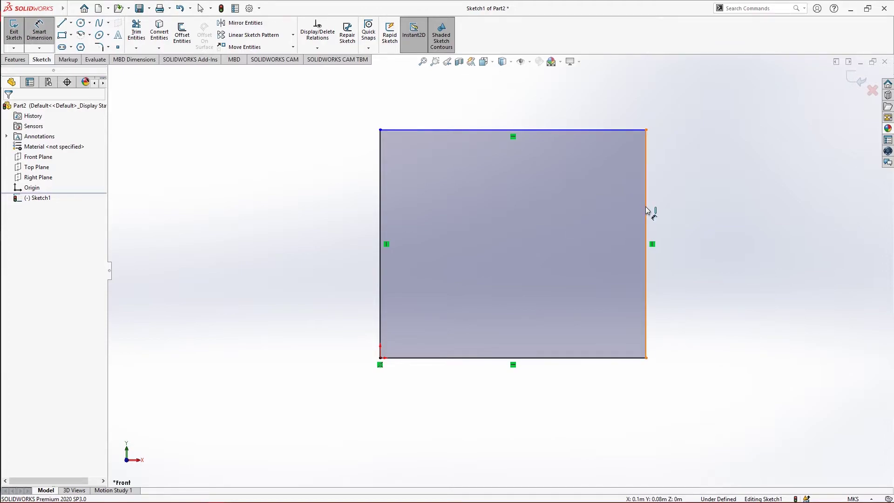
click(663, 213)
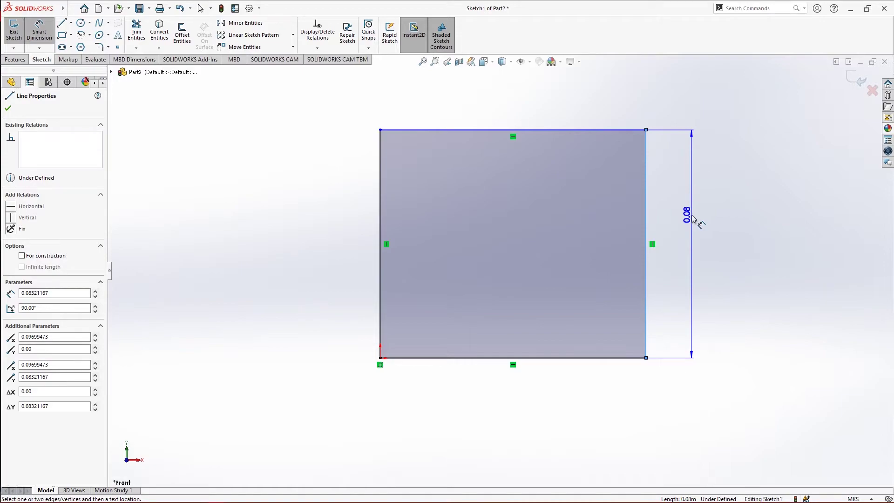
Place the 0.08 height dimension, then add a 0.10 width dimension above the top edge.
click(692, 218)
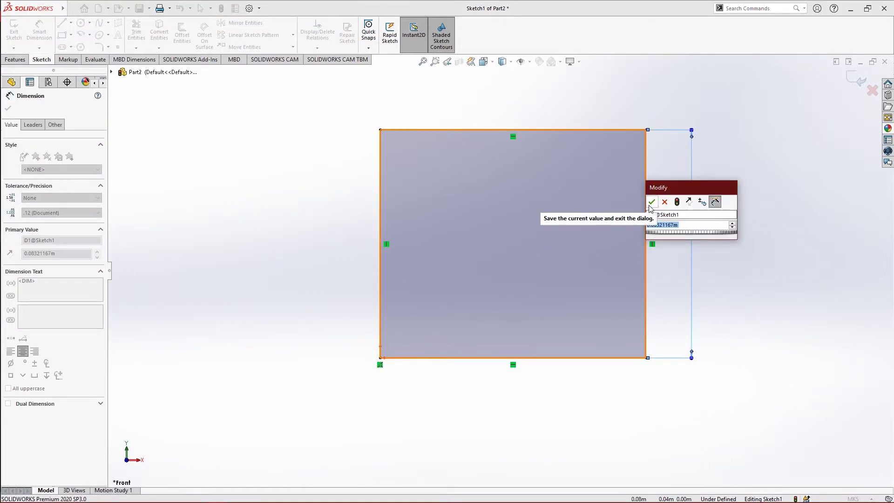
click(651, 202)
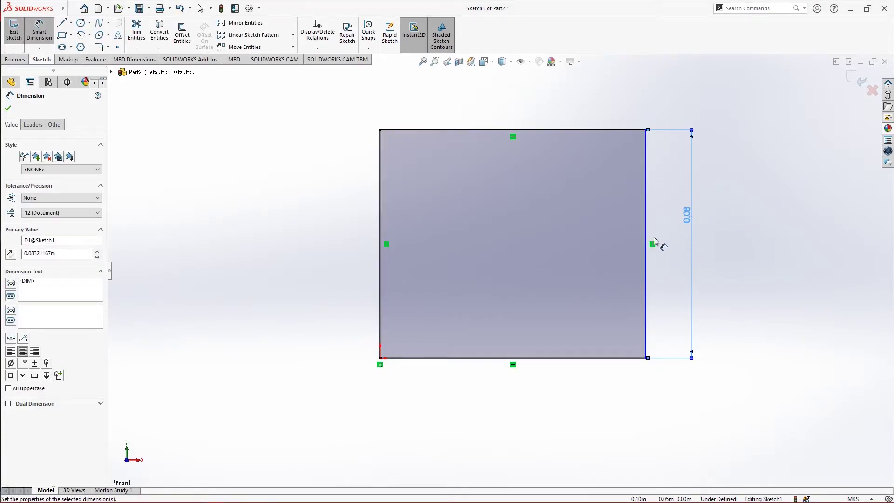
click(39, 31)
click(487, 130)
click(331, 111)
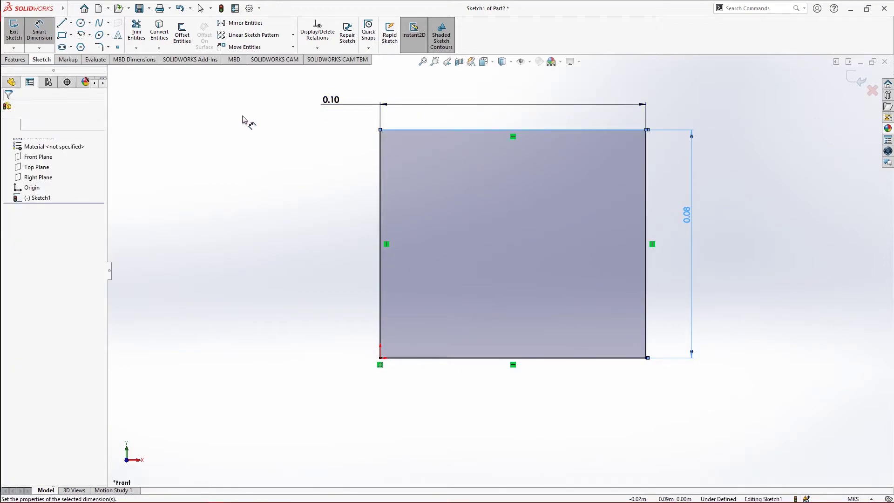
click(291, 91)
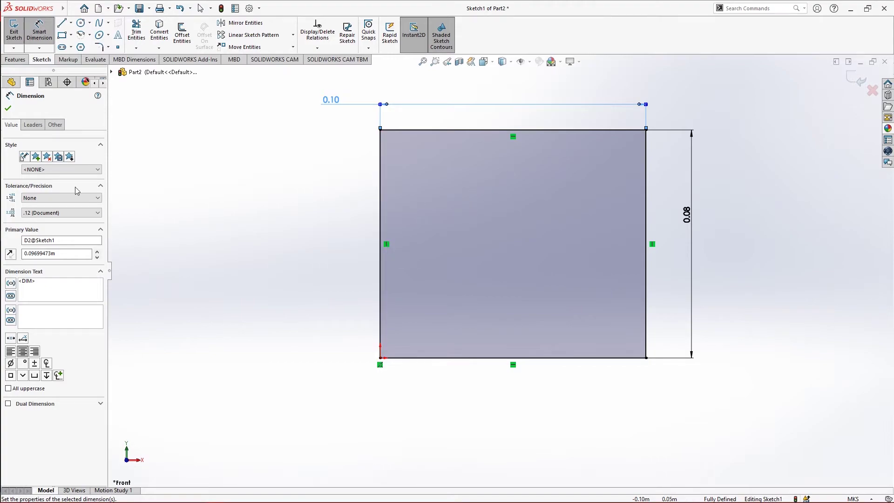
click(7, 108)
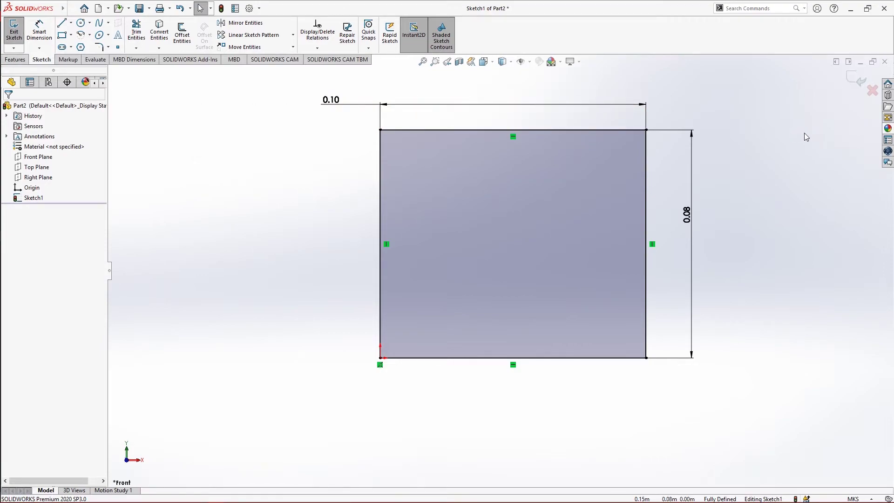
Exit Sketch1, roll the rollback bar back and forth around it, and select it.
click(856, 83)
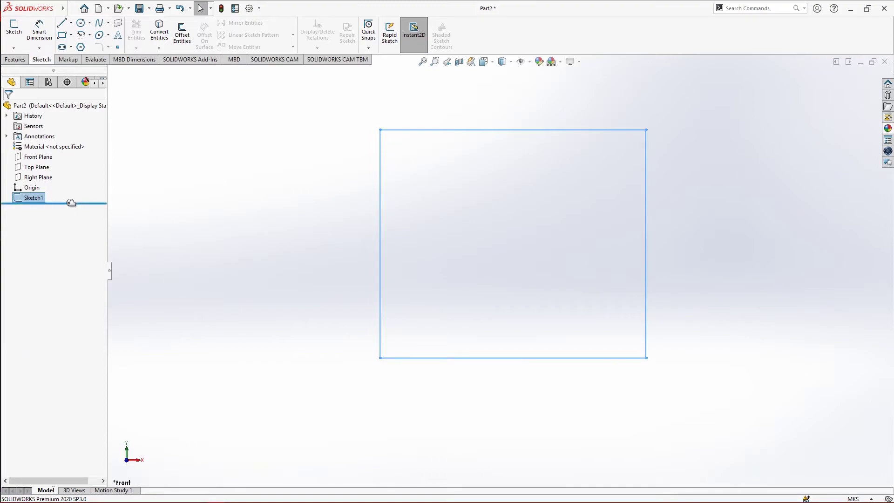
drag(71, 203, 71, 198)
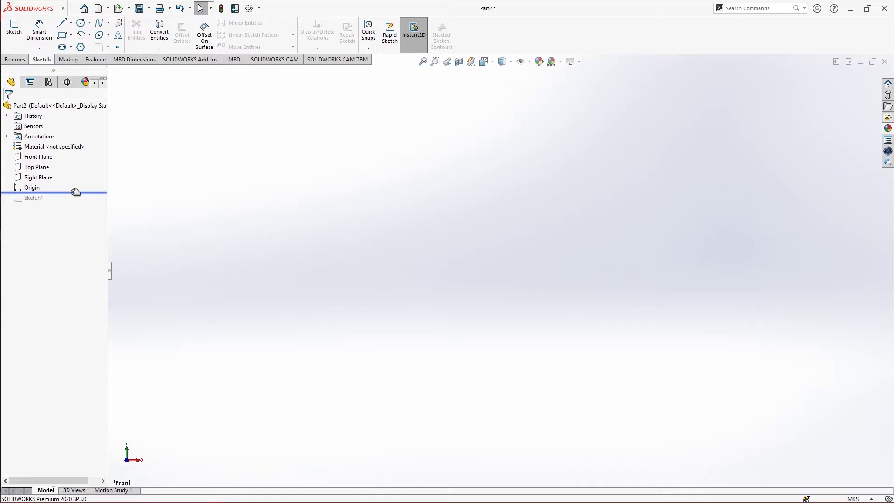
drag(75, 192, 77, 213)
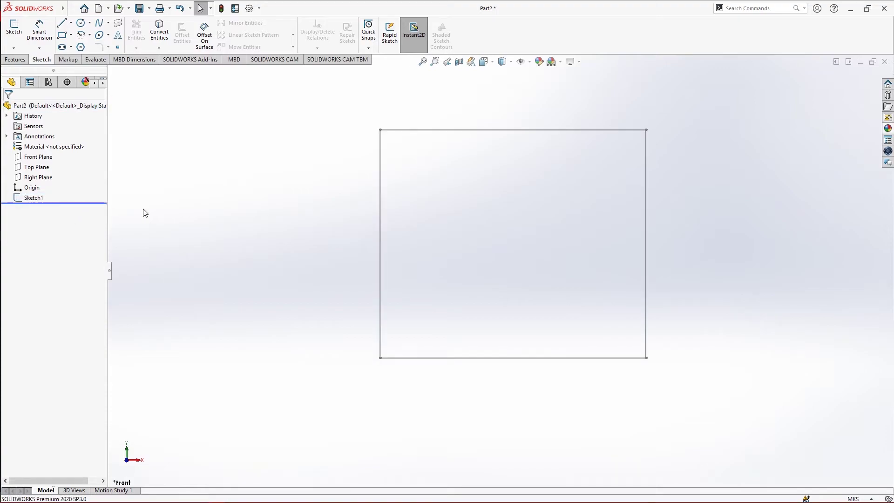
click(42, 202)
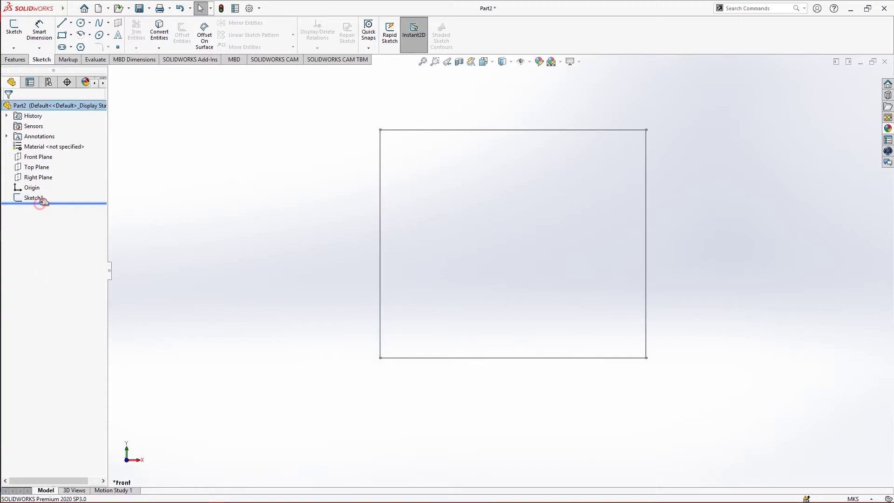
drag(45, 203, 49, 192)
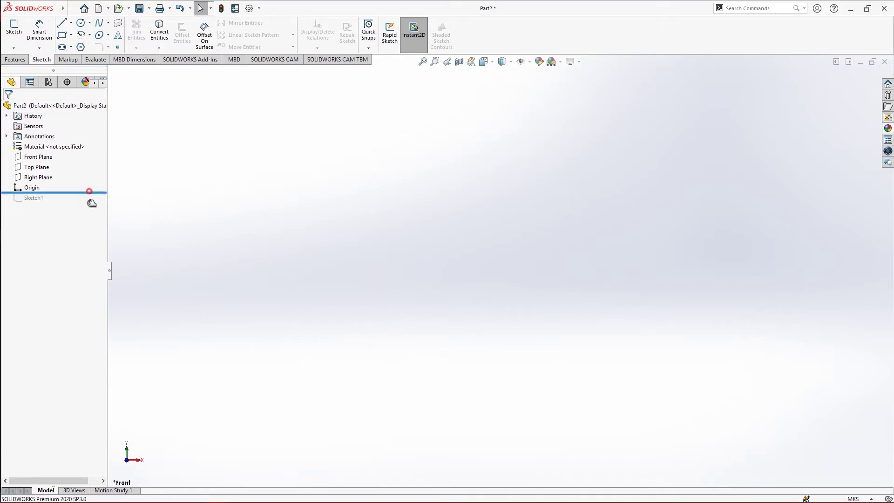
mouse_move(79, 192)
mouse_down()
mouse_move(80, 209)
mouse_move(28, 206)
mouse_up()
click(28, 198)
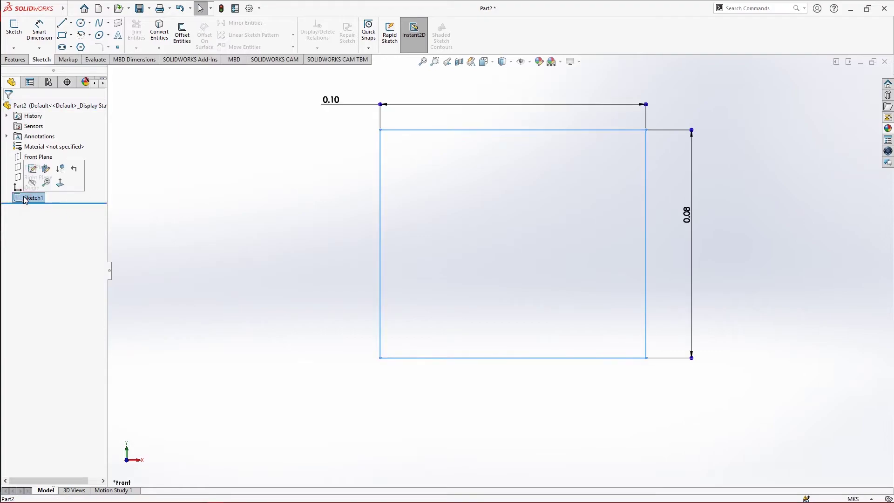
Reopen Sketch1 for editing from its shortcut menu, then leave the sketch again.
right_click(26, 199)
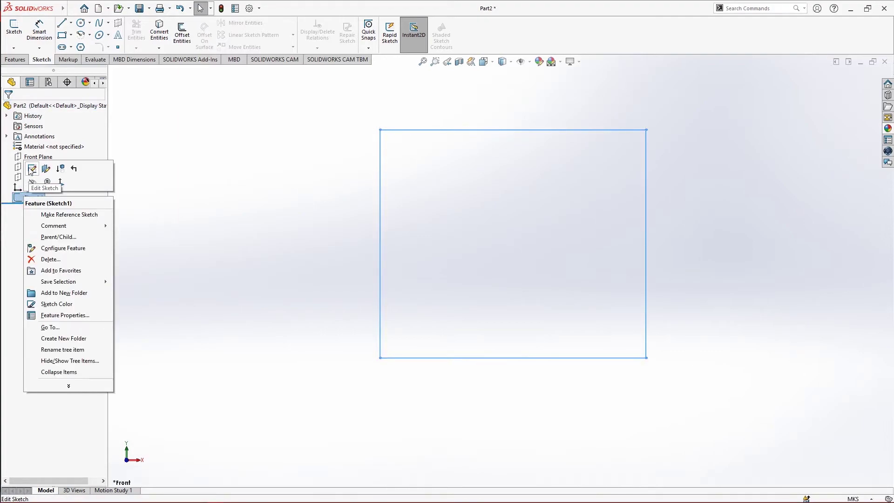
click(197, 151)
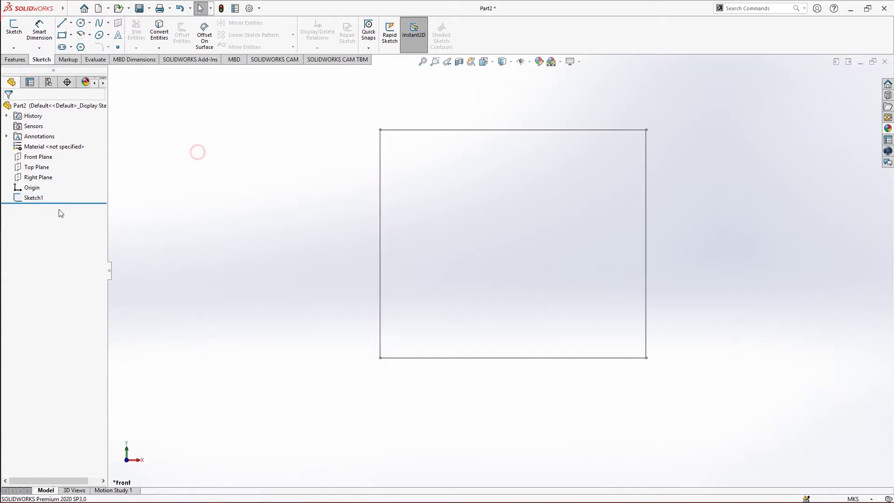
click(40, 197)
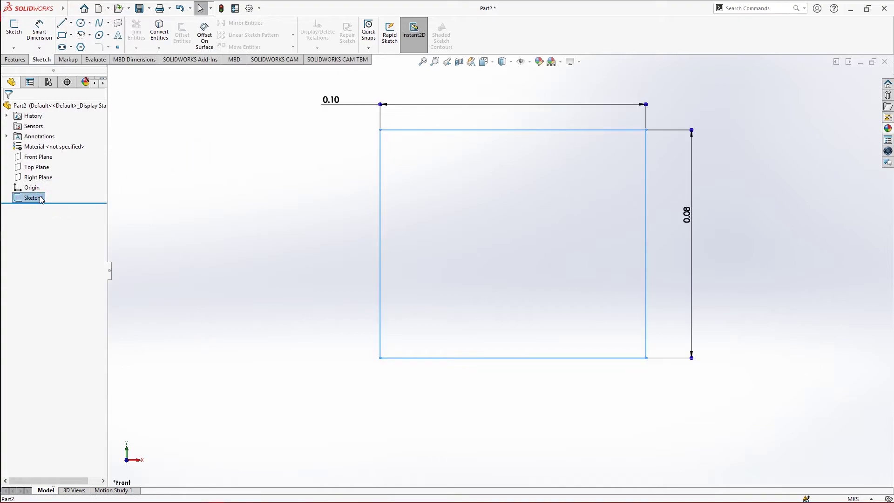
right_click(40, 197)
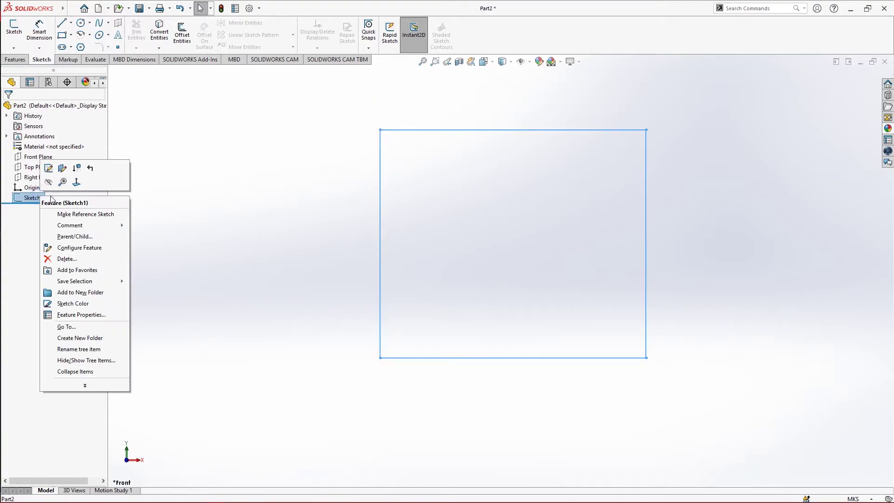
click(49, 168)
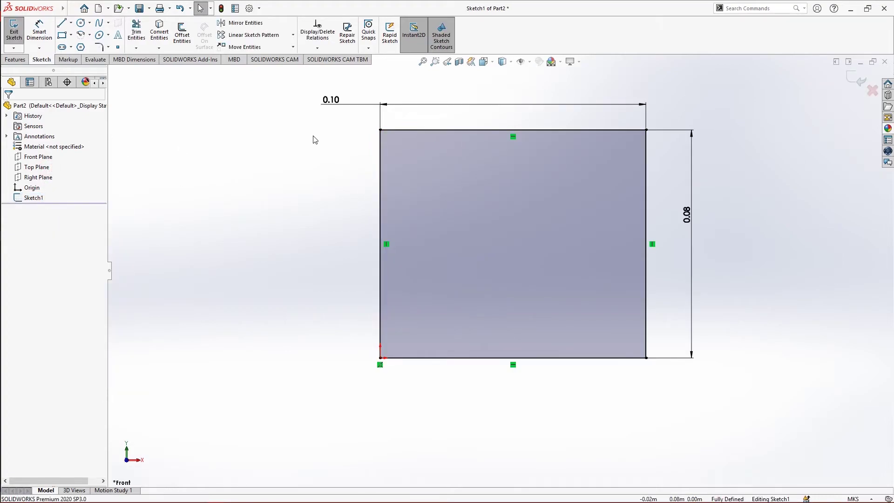
click(88, 9)
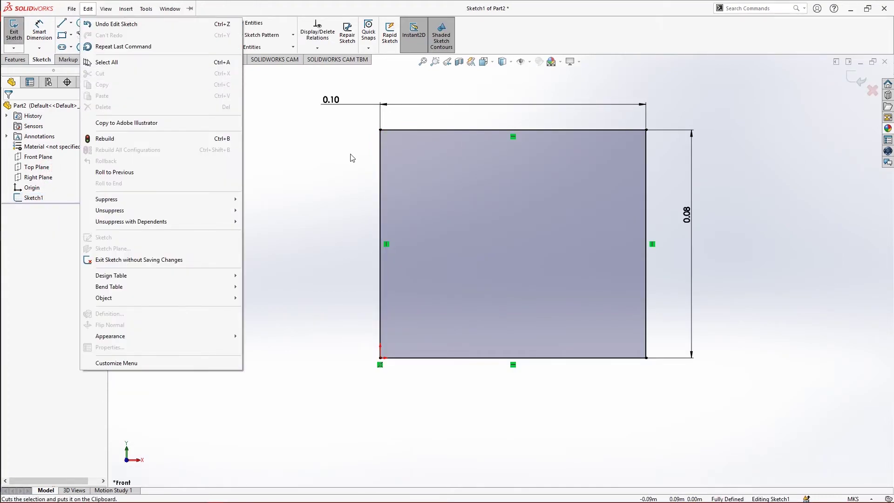
click(138, 259)
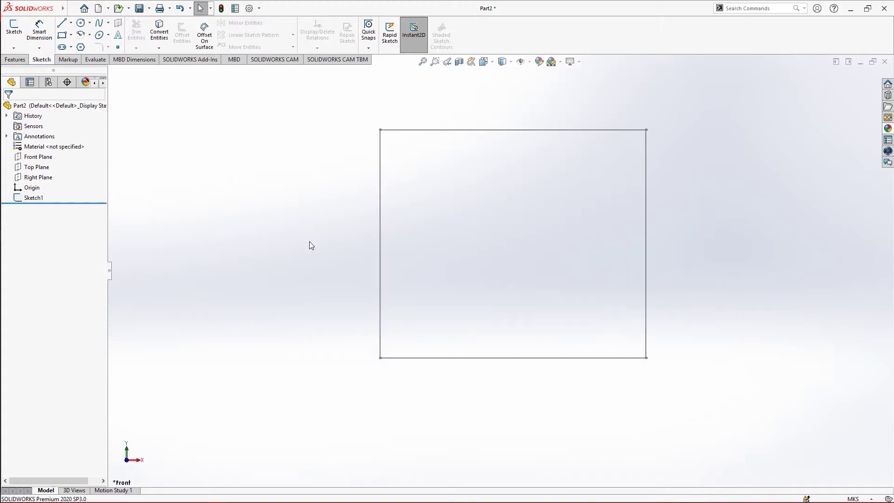
Edit Sketch1 once more, switch to the Features tab, and exit the sketch.
right_click(39, 198)
click(70, 166)
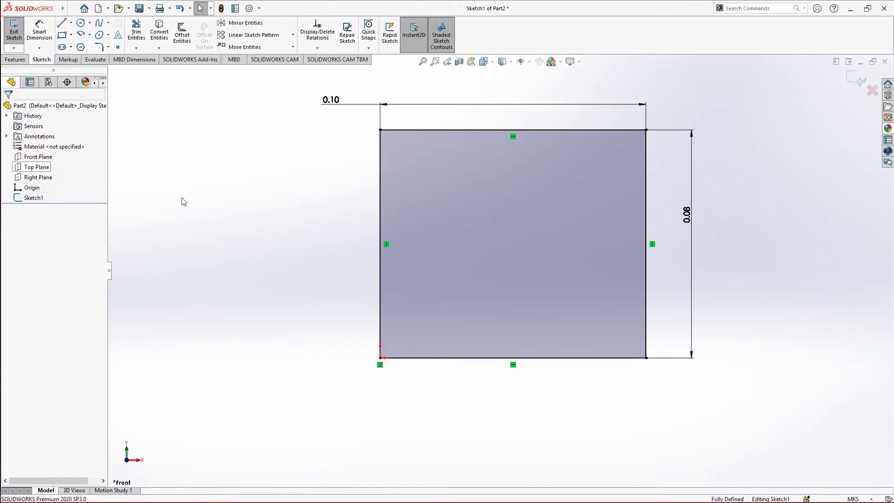
click(14, 61)
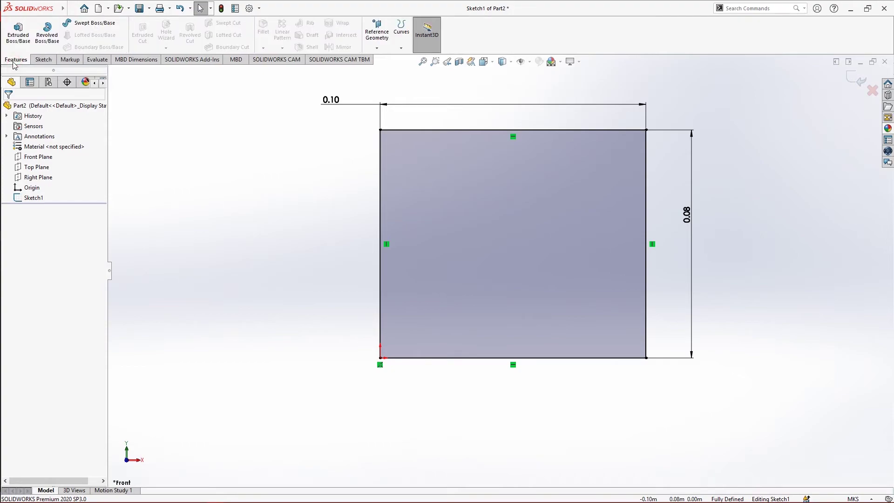
click(851, 82)
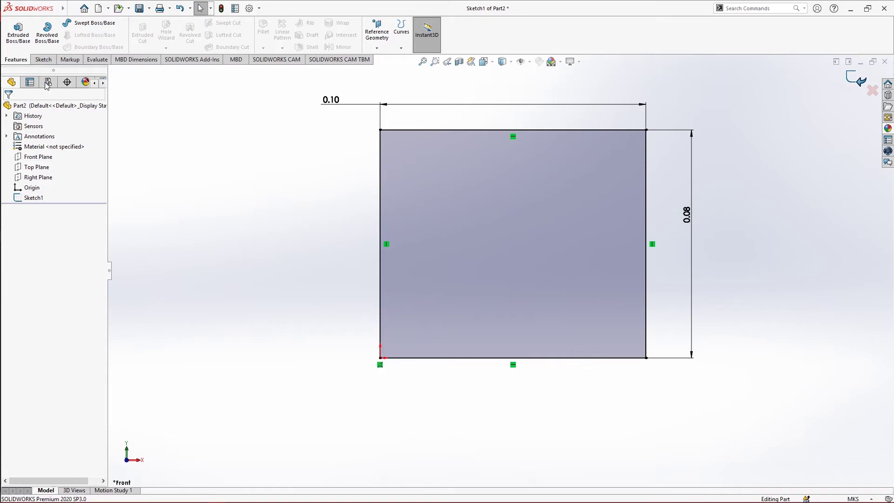
Boss-extrude the rectangle sketch, dragging depth to 0.047 m then raising it to 0.077 m.
click(16, 33)
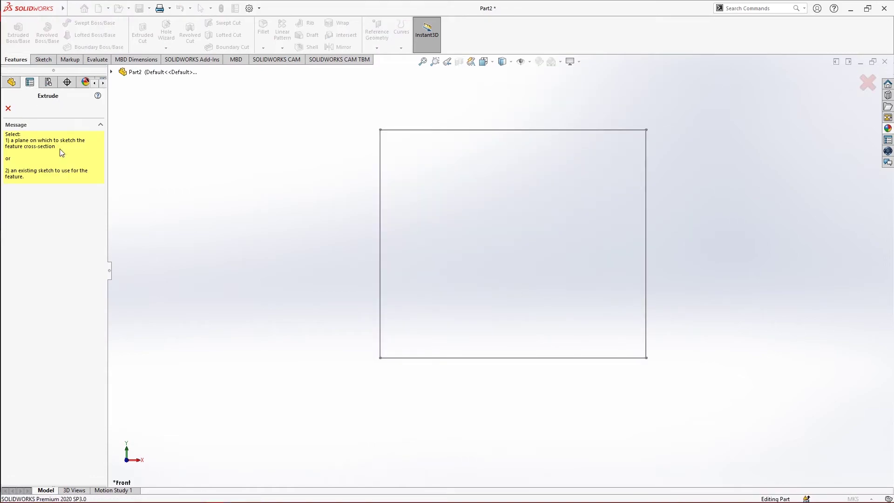
click(380, 188)
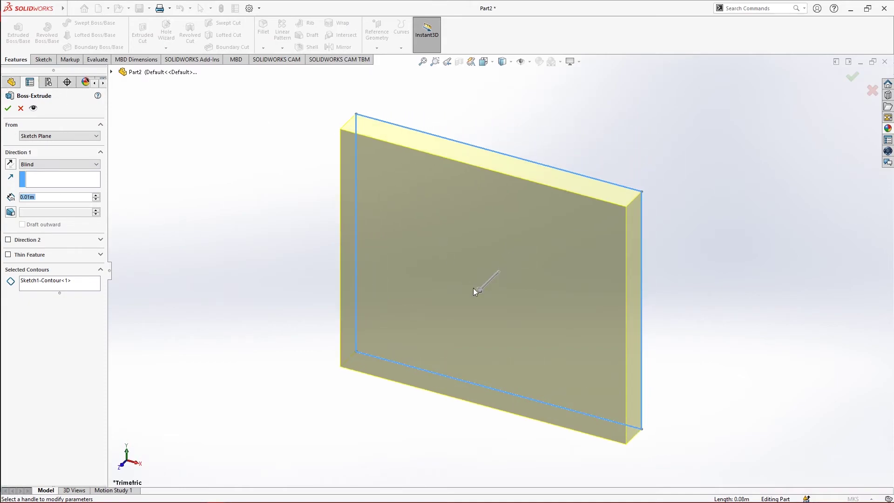
scroll(489, 298, up, 2)
scroll(481, 270, down, 3)
scroll(485, 266, up, 3)
scroll(501, 286, down, 2)
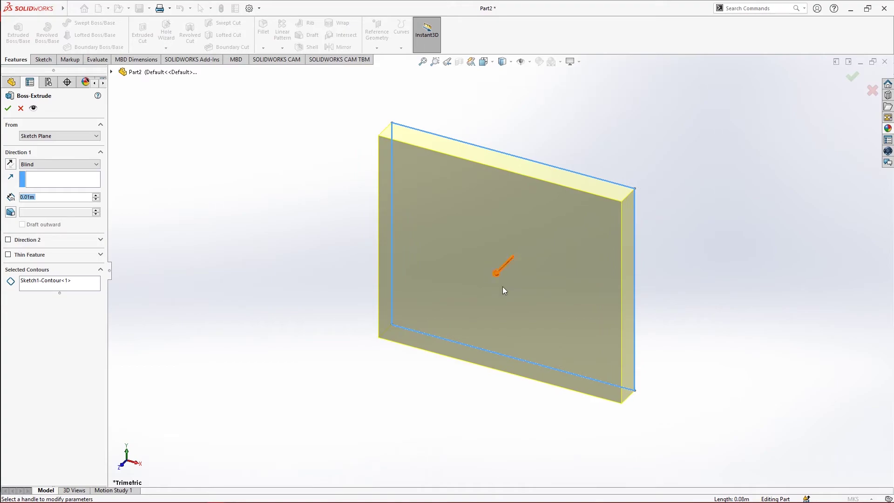
click(493, 275)
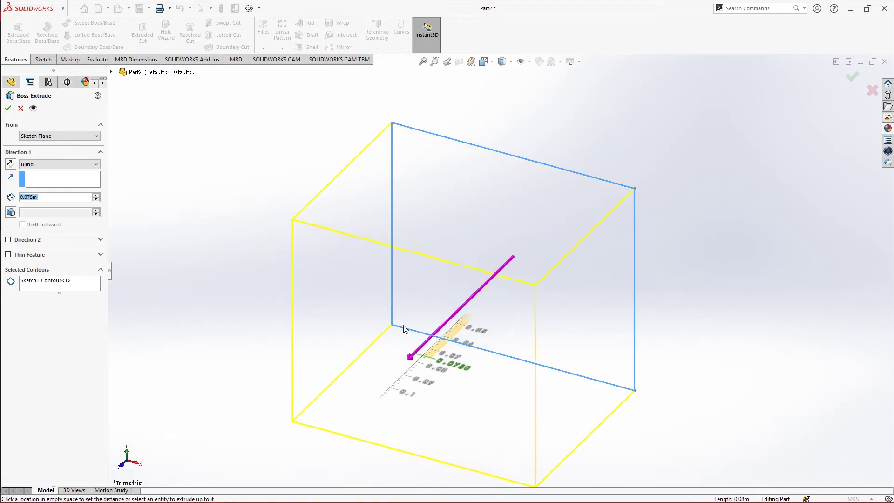
click(419, 309)
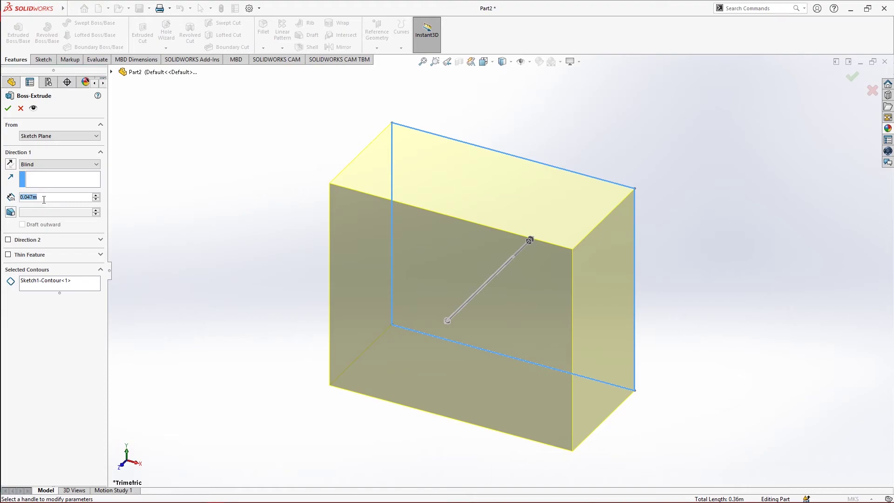
click(96, 195)
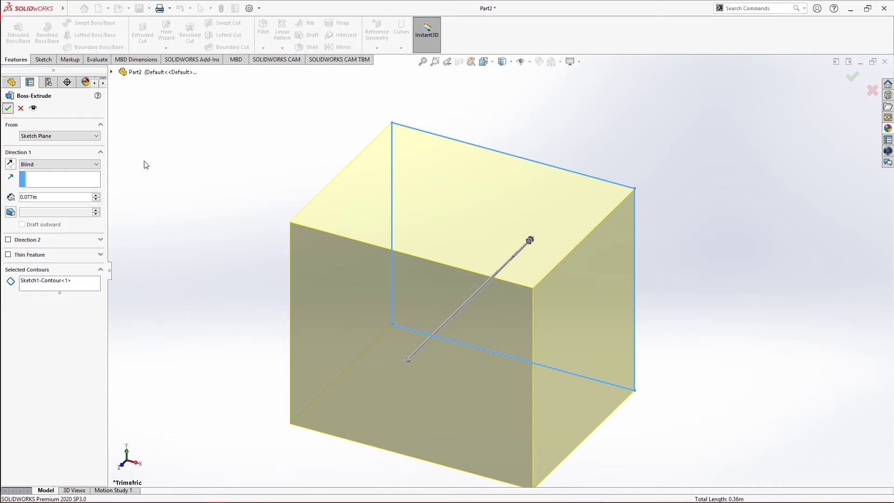
key(Return)
scroll(493, 288, up, 4)
Clear the block's selection, orbit the view, and bring up the Sketch tools.
click(627, 284)
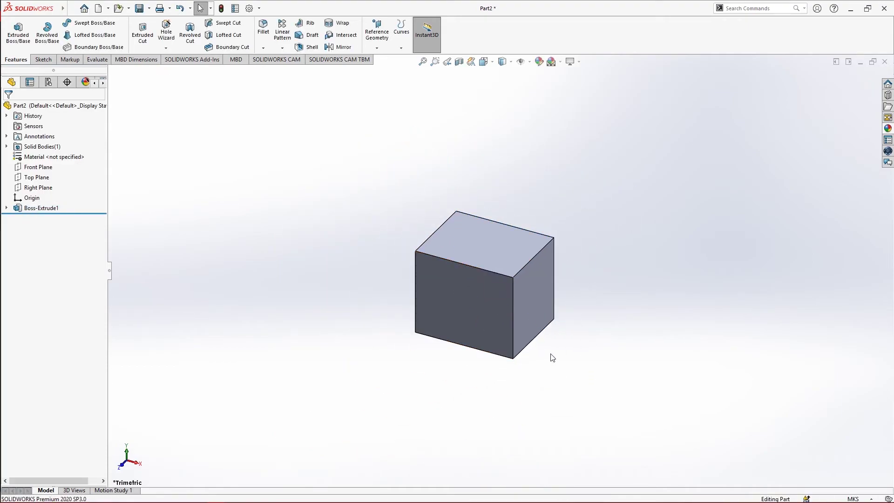
middle_drag(551, 357, 528, 380)
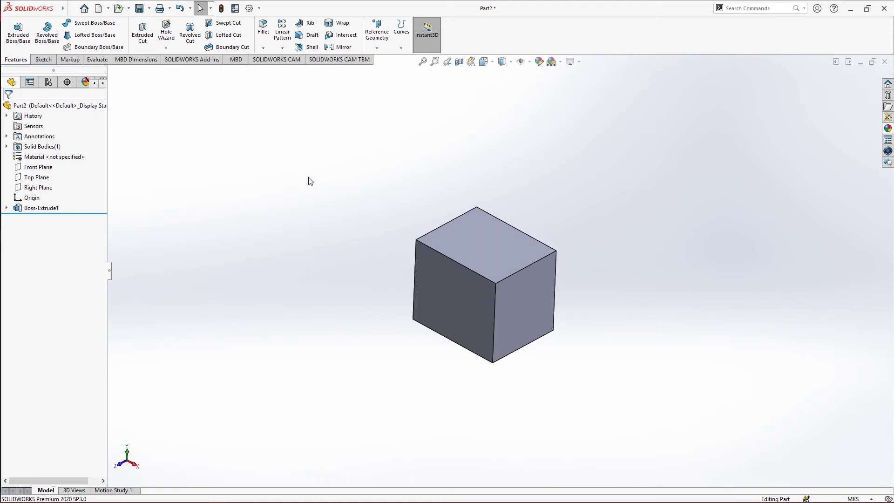
click(36, 60)
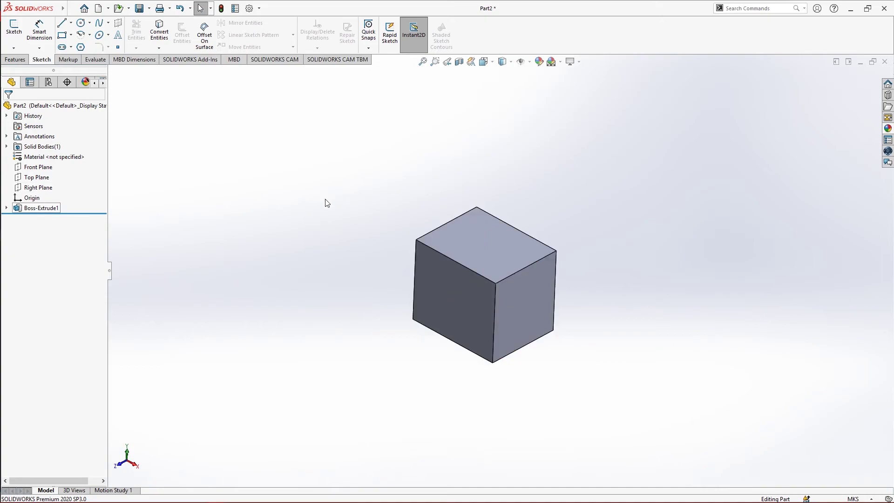
Check the block's top, left and right faces, then select its front face for sketching.
click(495, 251)
click(460, 291)
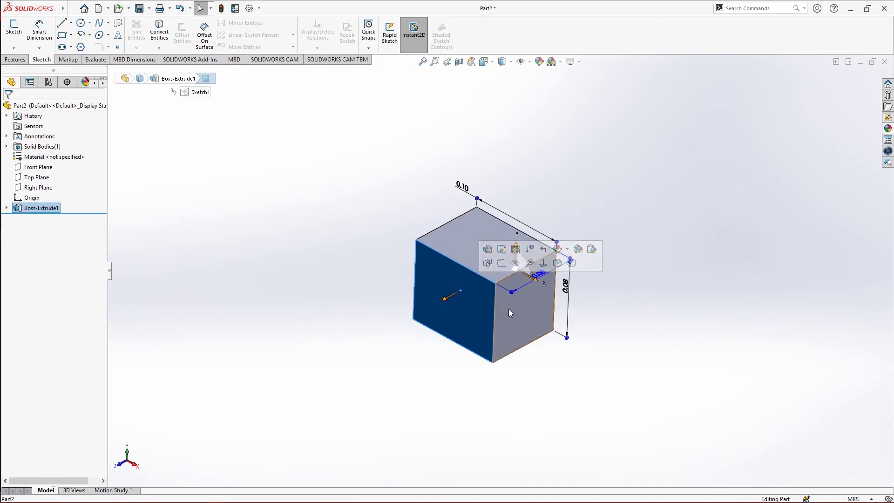
click(508, 309)
middle_drag(671, 225, 680, 161)
click(478, 276)
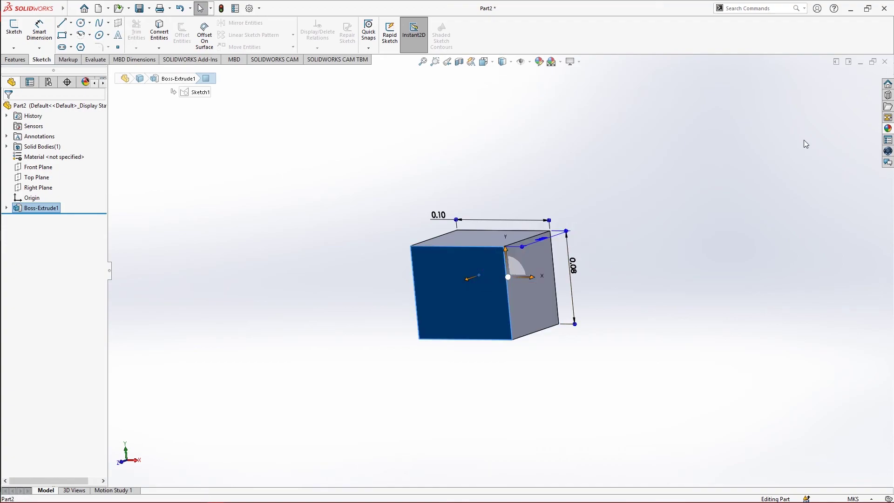
Start a new sketch on the block's front face.
right_click(440, 267)
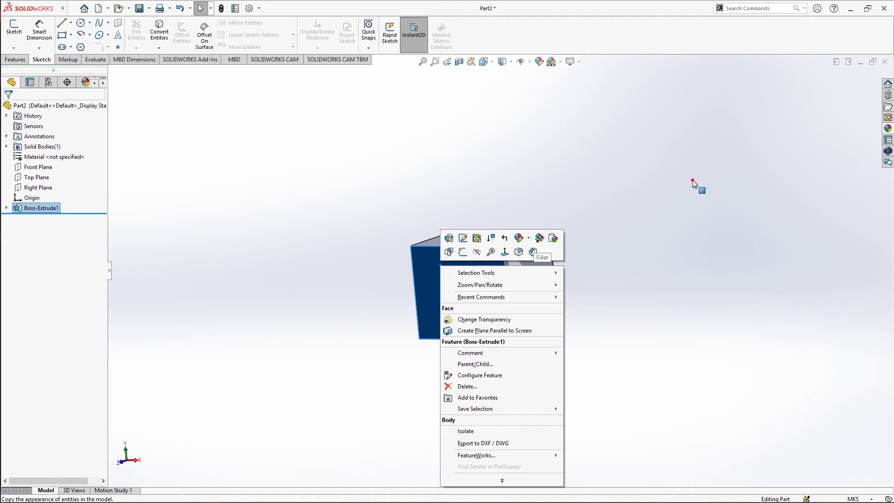
click(692, 179)
click(454, 281)
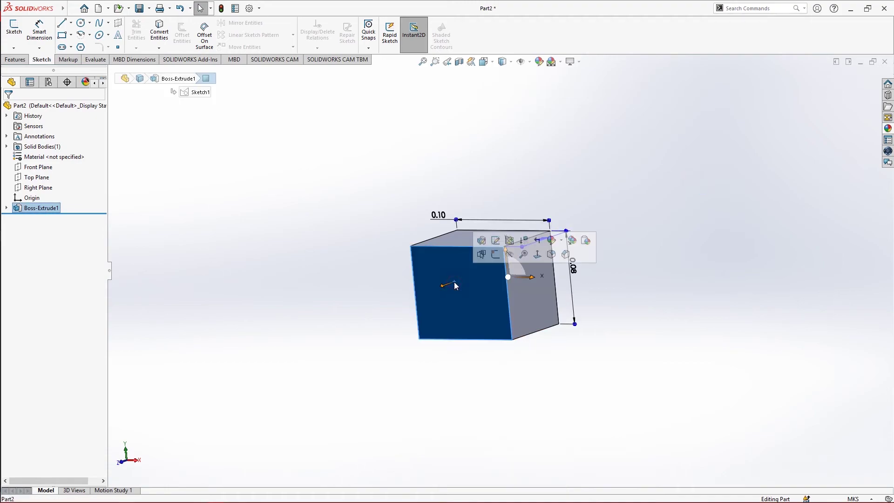
right_click(453, 282)
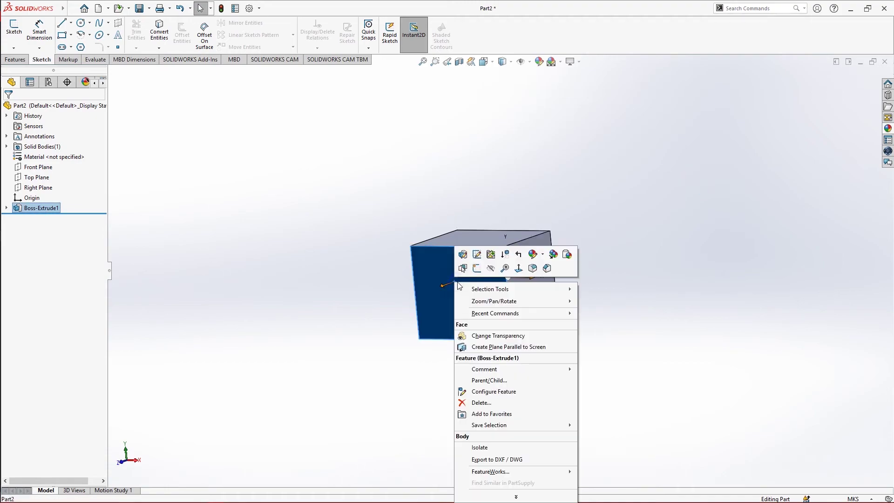
click(477, 269)
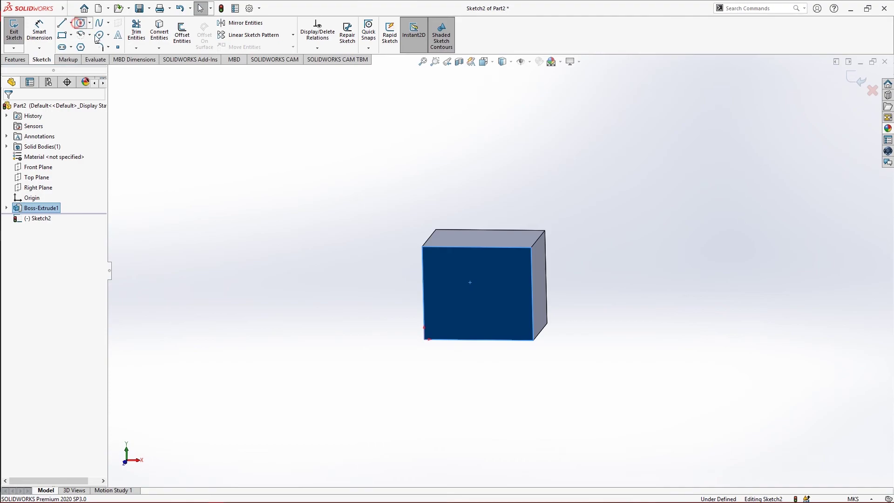
Draw a circle of radius about 0.03 on the front face and finish the sketch.
click(81, 22)
click(471, 291)
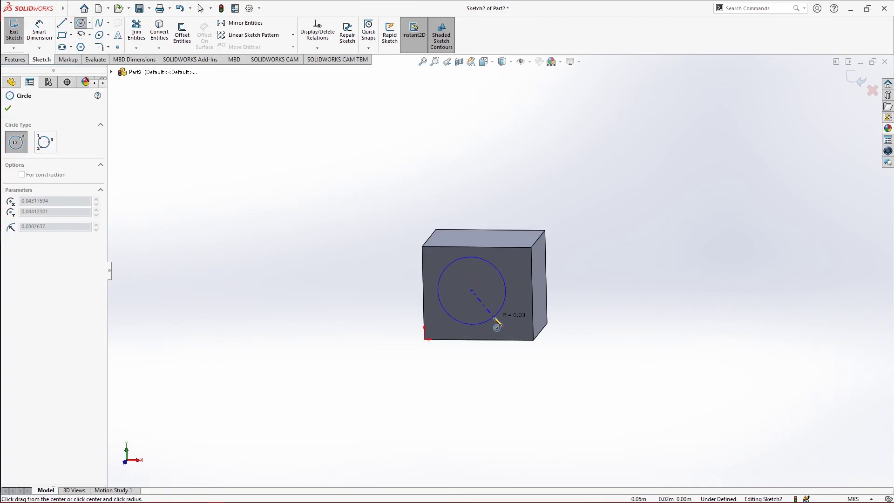
click(494, 318)
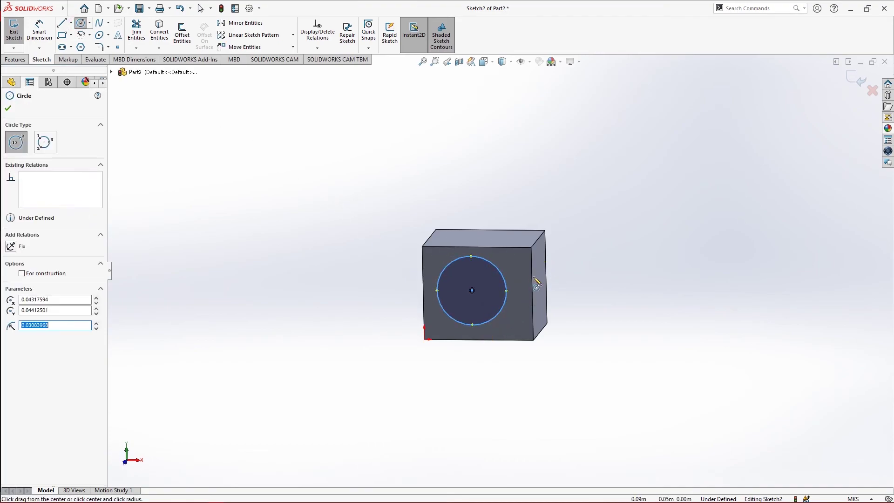
click(14, 59)
click(8, 108)
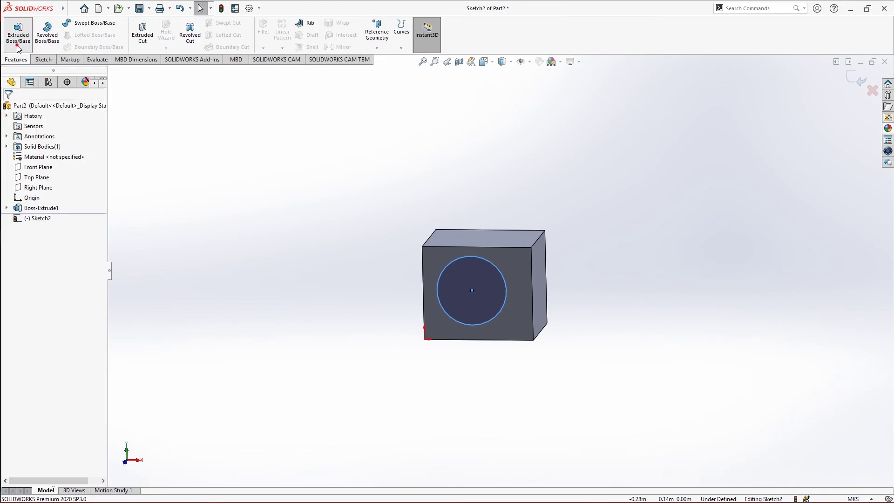
Extrude the circle into a cylindrical boss 0.077 m long.
click(18, 32)
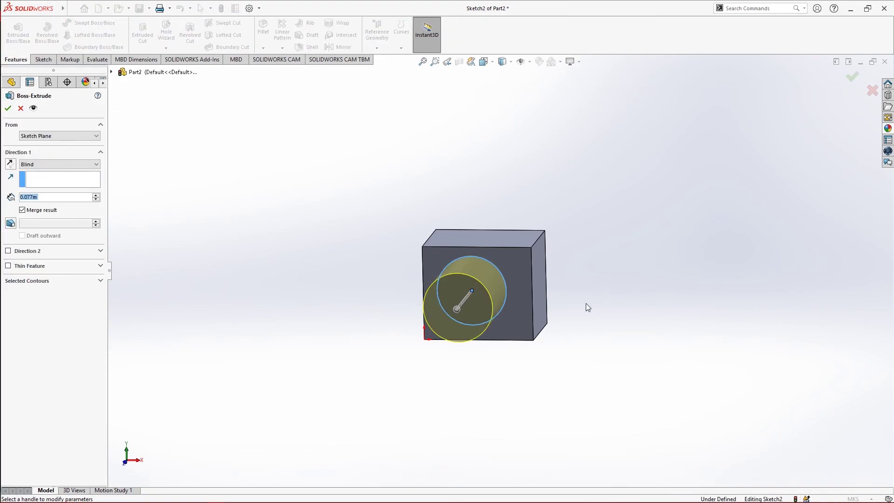
middle_drag(584, 306, 528, 317)
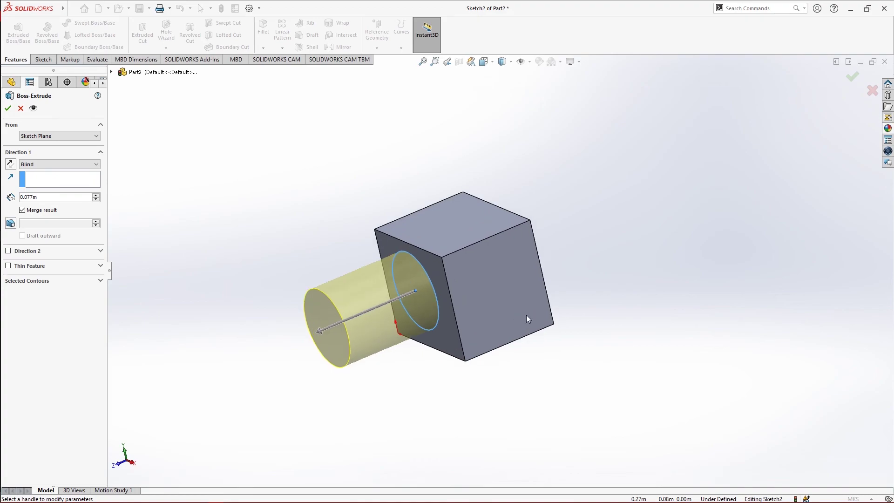
click(8, 108)
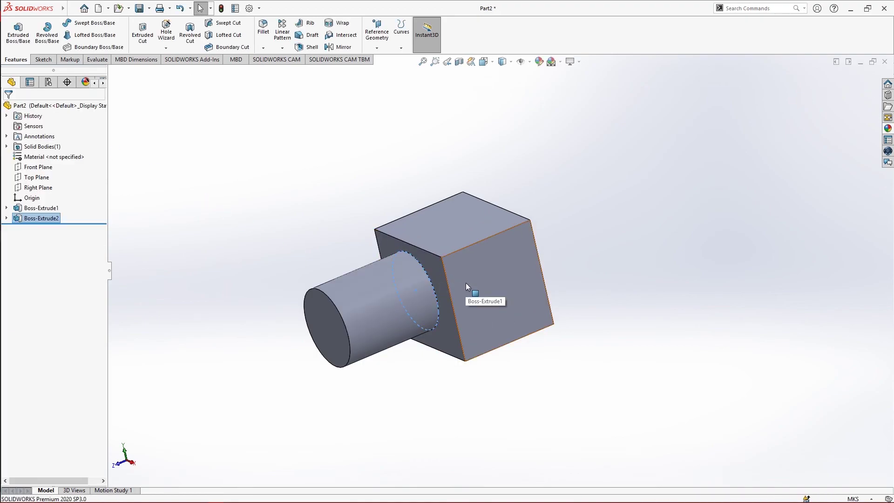
Inspect the block's right face and the cylinder's end face, then deselect and return to sketching tools.
middle_drag(466, 283, 428, 262)
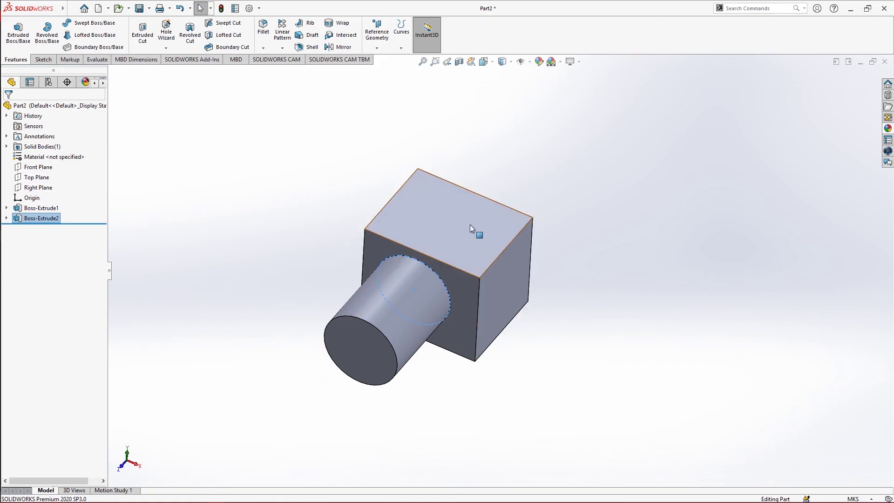
click(505, 280)
click(354, 340)
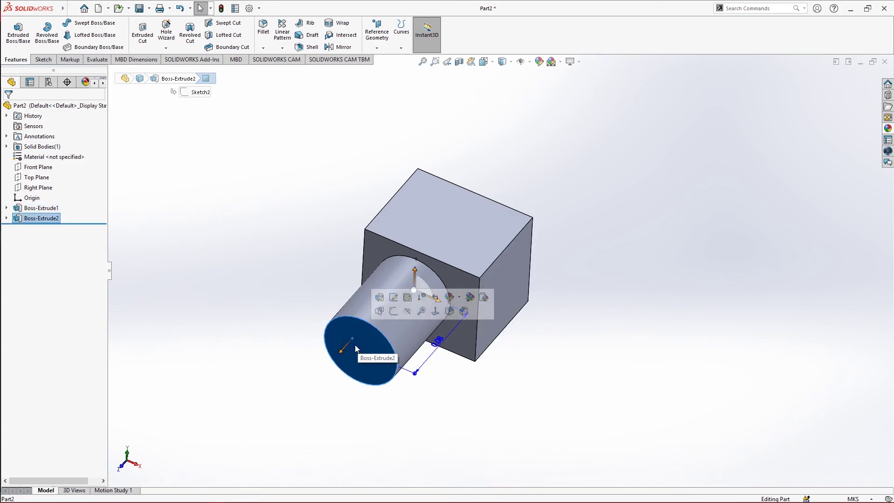
click(266, 163)
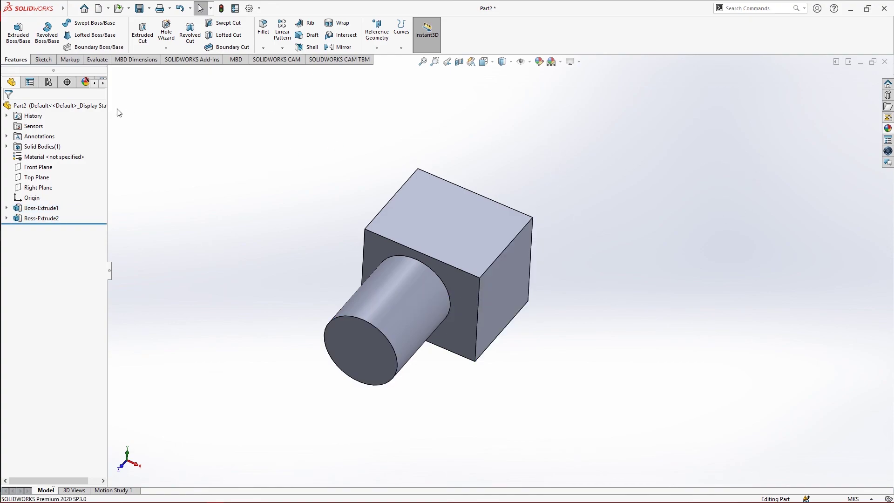
click(41, 62)
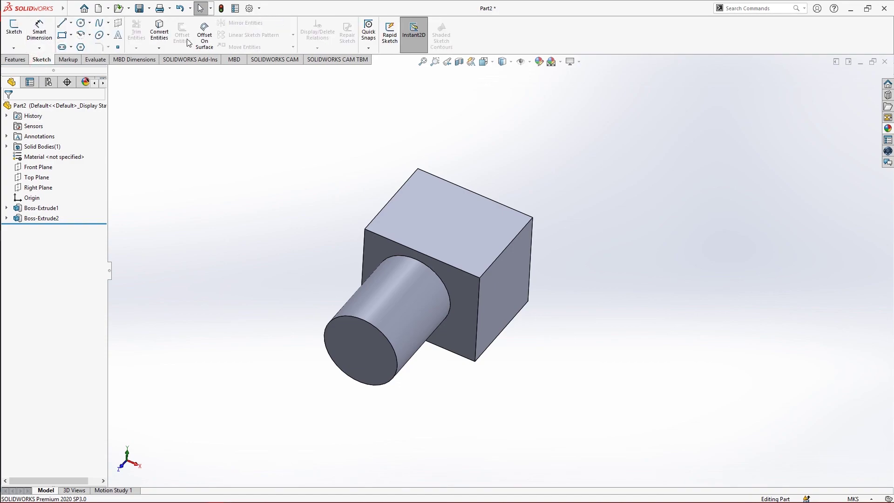